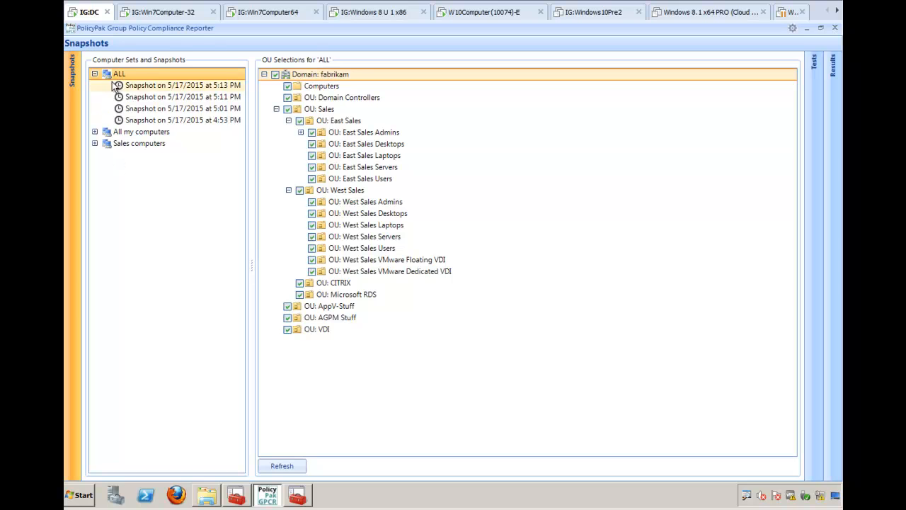
- Create a snapshot of the ALL computer set and review the connection status of its computers
right_click(122, 74)
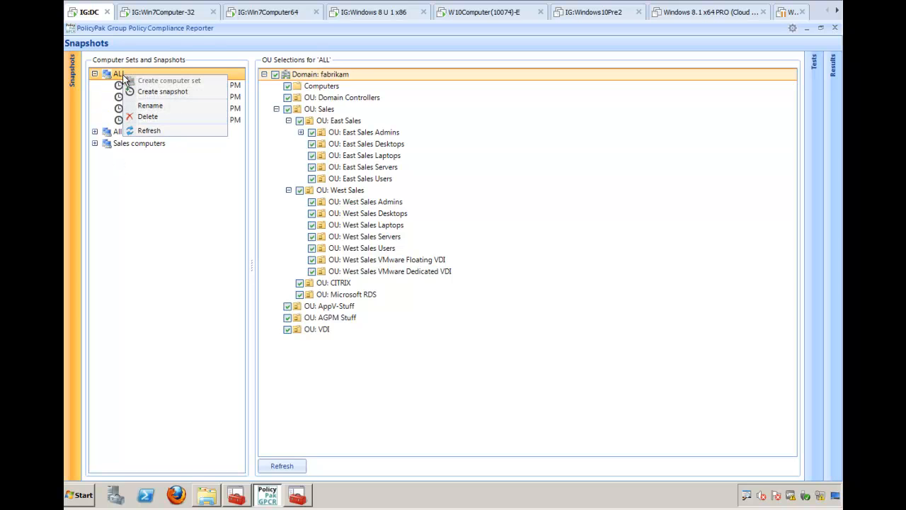
left_click(165, 92)
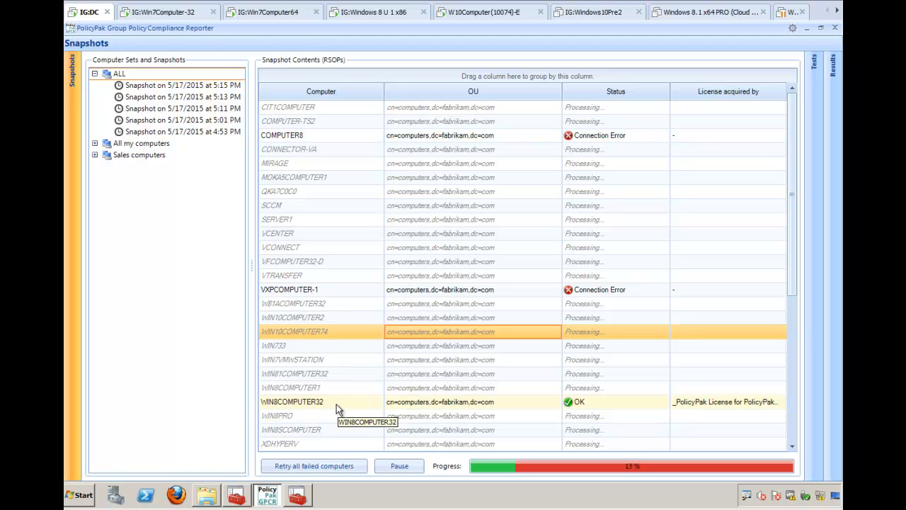
left_click_drag(792, 248, 781, 362)
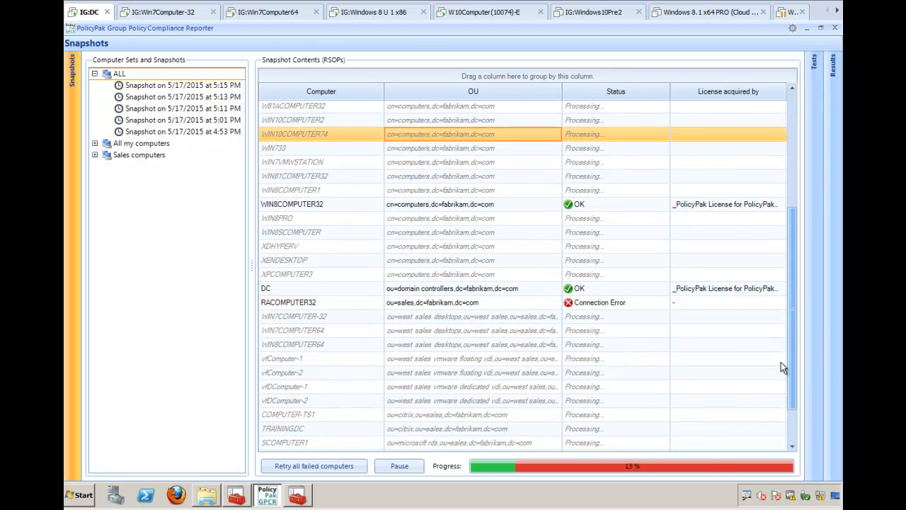
left_click_drag(794, 355, 783, 252)
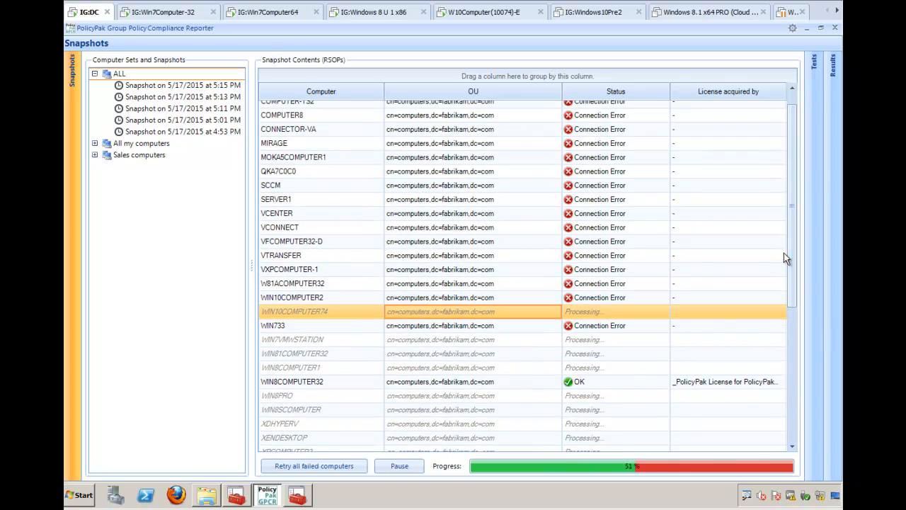
left_click_drag(791, 156, 792, 326)
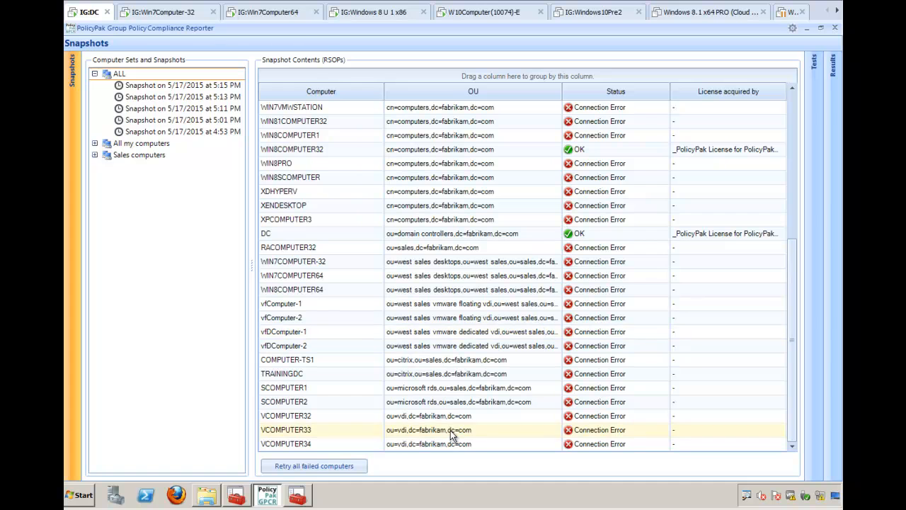
left_click_drag(792, 251, 798, 220)
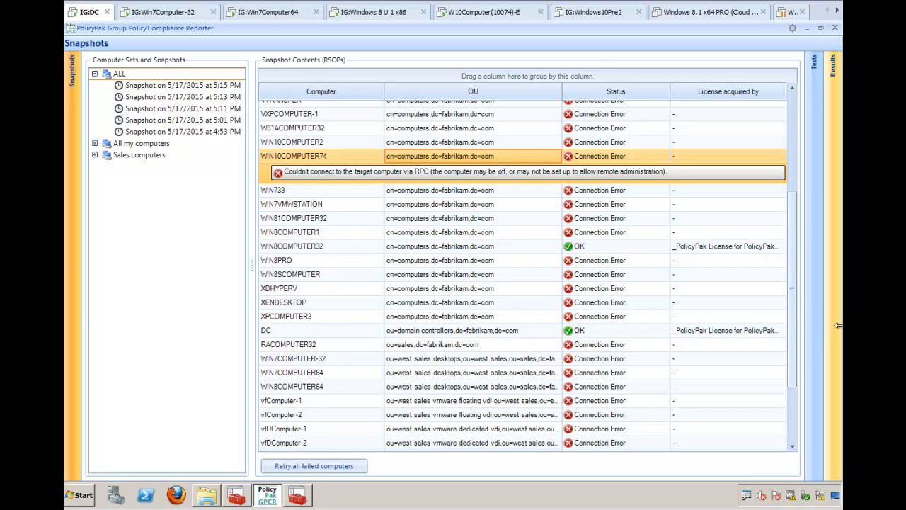
left_click_drag(791, 320, 769, 406)
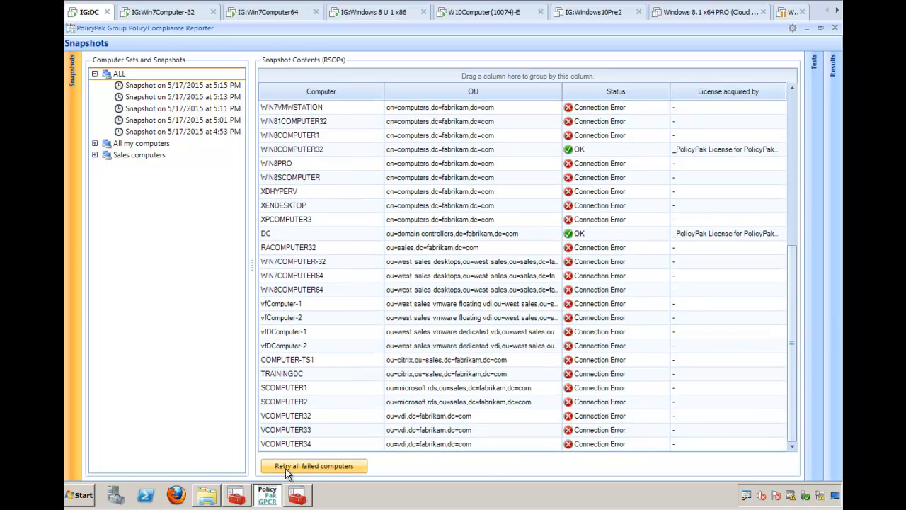
- Switch to the Group Policy Management console and create a GPO named "Open Up Required Ports of Firewall" linked to the fabrikam.com domain
left_click(296, 497)
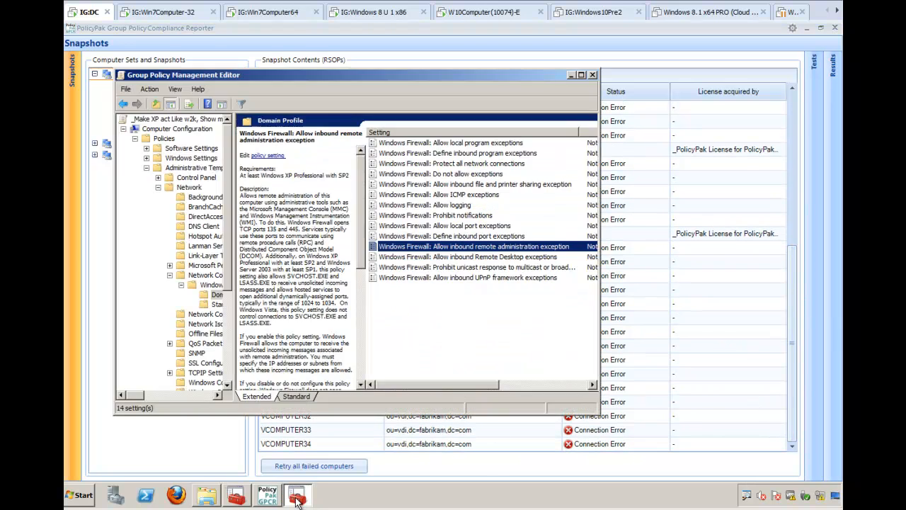
left_click(236, 497)
left_click_drag(325, 382, 339, 220)
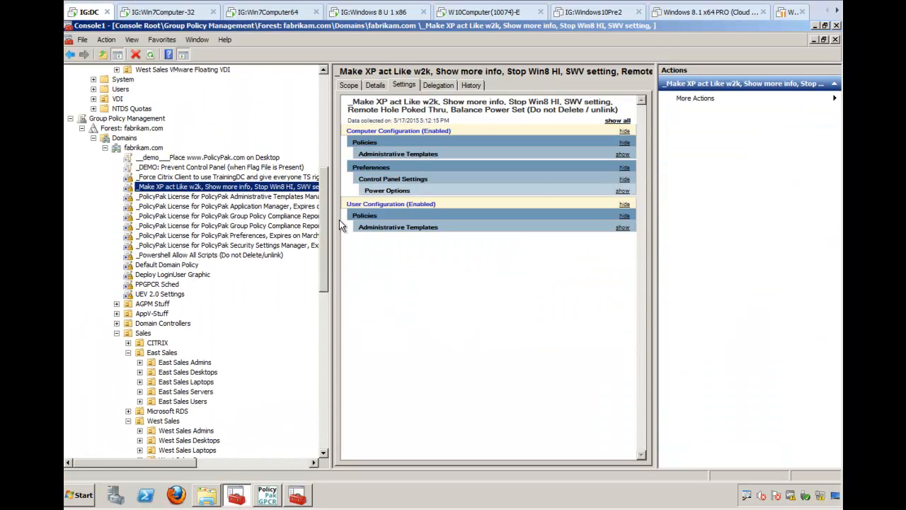
right_click(142, 149)
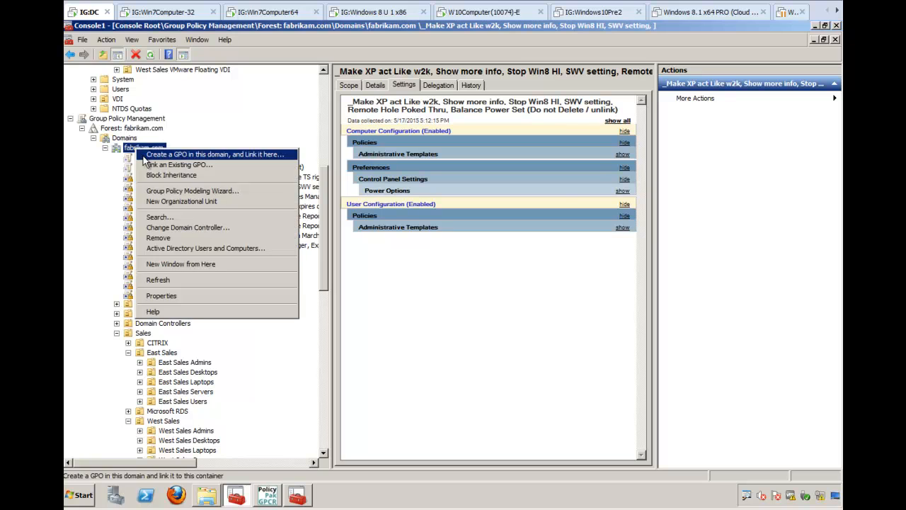
left_click(145, 154)
type("Open Up Req")
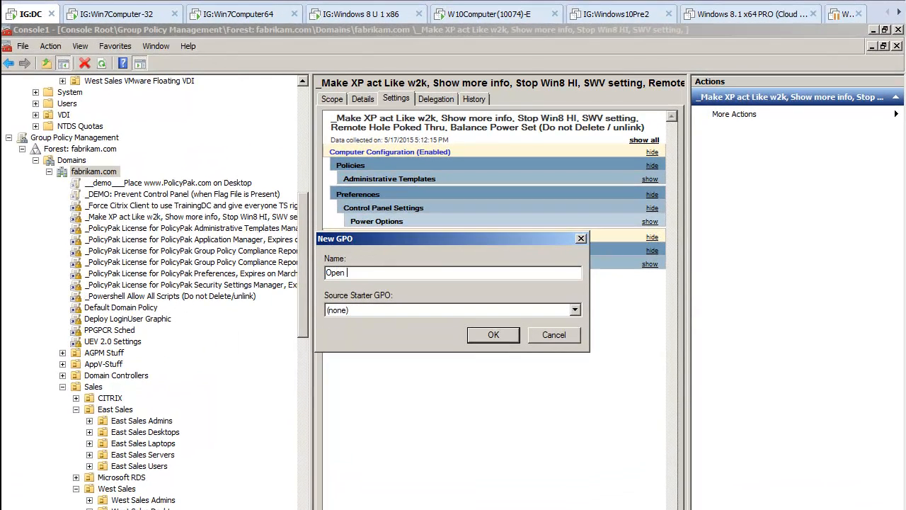
key("BackSpace")
key("BackSpace")
type("equired Ports throu")
key("BackSpace")
key("BackSpace")
key("BackSpace")
key("BackSpace")
key("BackSpace")
type("of Firewall")
key("Return")
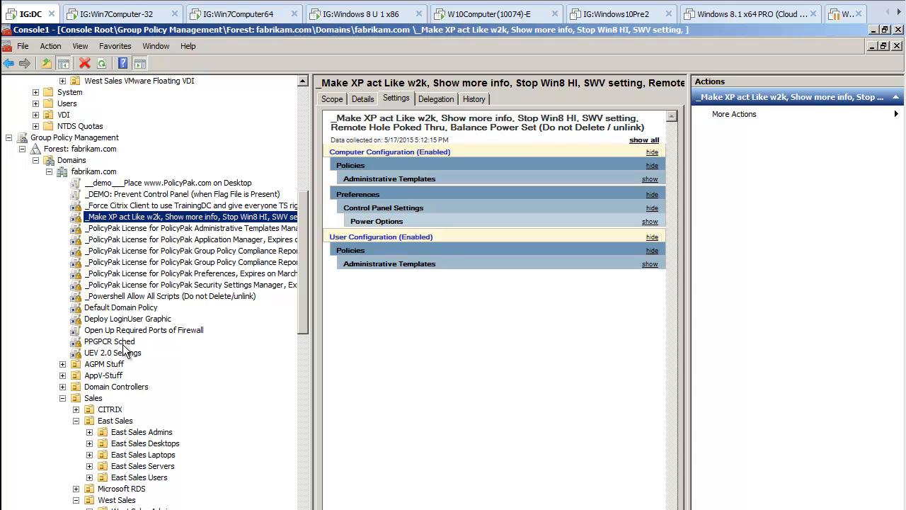
- Enforce the Open Up Required Ports of Firewall GPO link and open the GPO for editing in a maximized editor
right_click(120, 331)
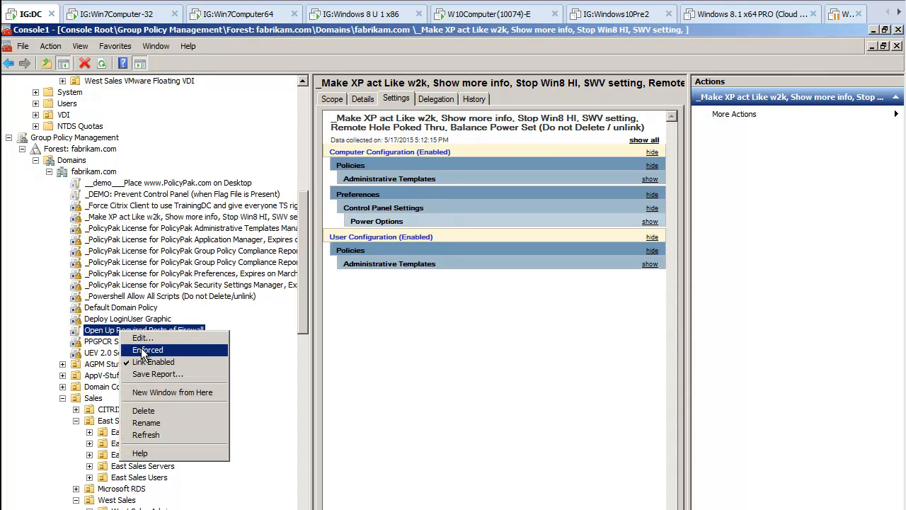
left_click(190, 352)
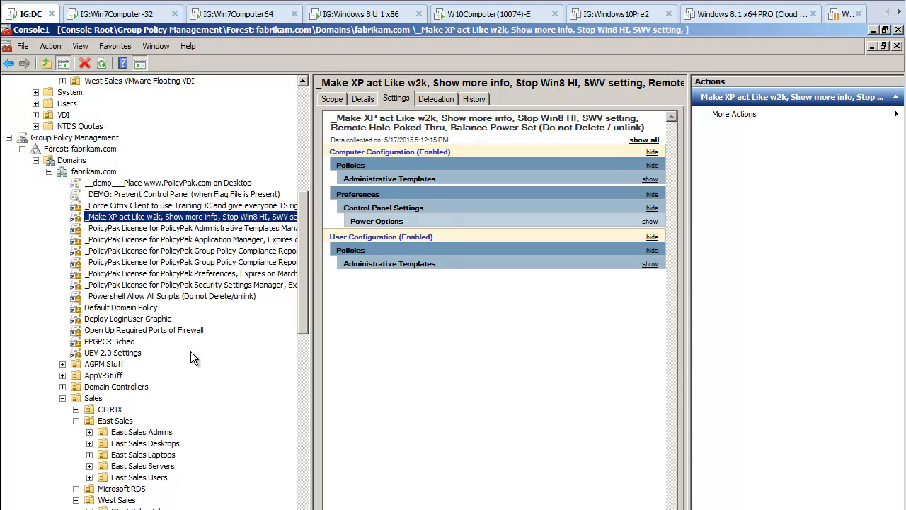
right_click(187, 330)
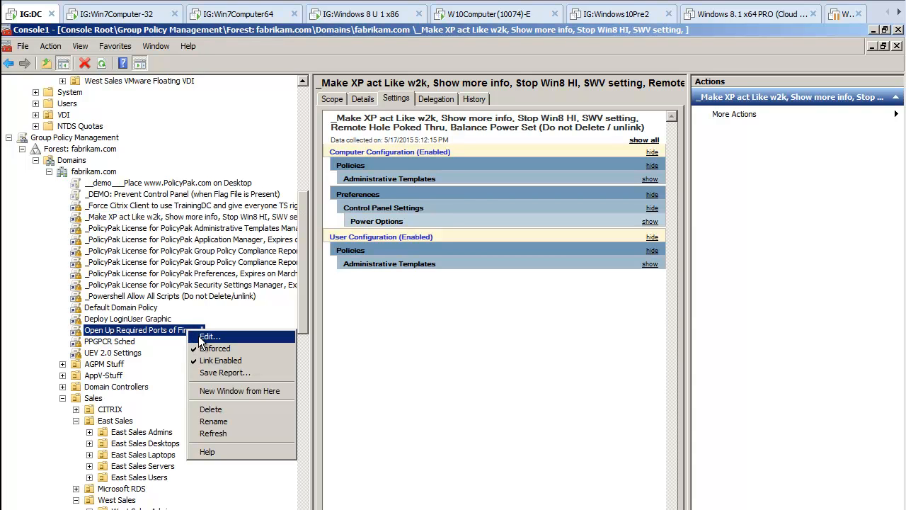
left_click(199, 337)
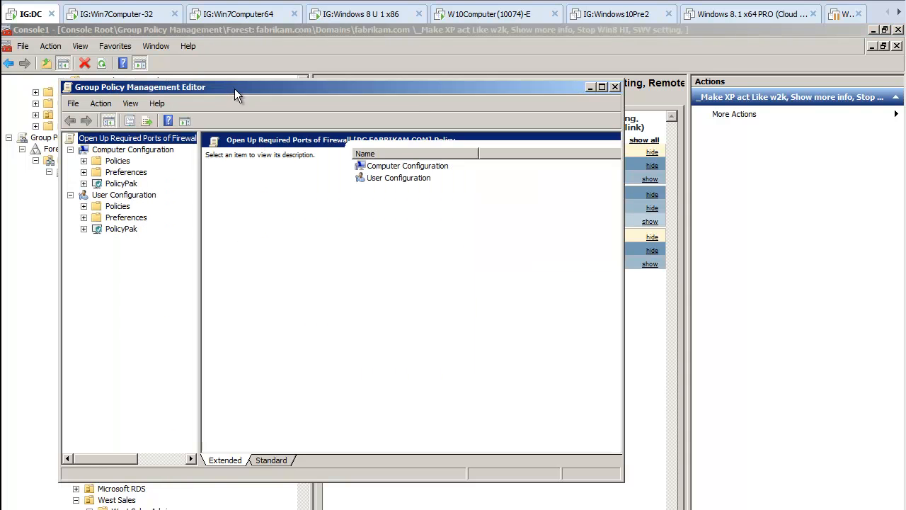
double_click(235, 89)
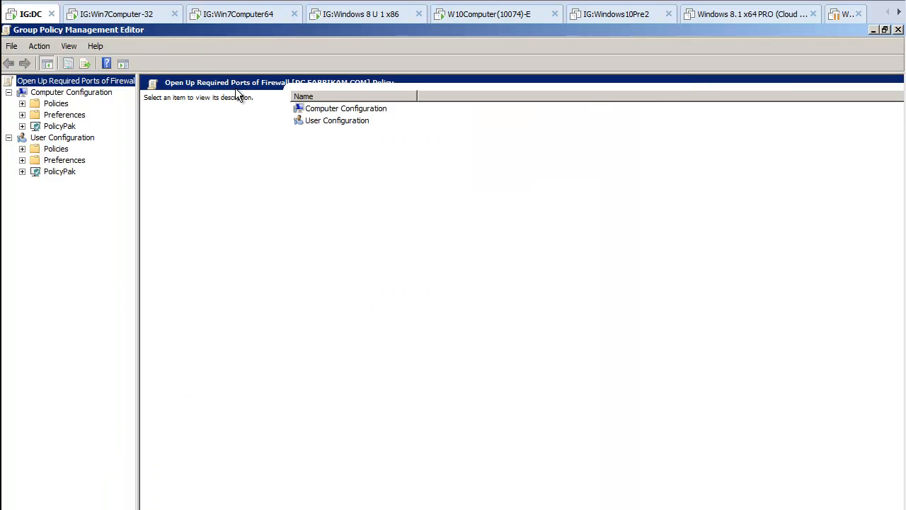
- Open the Windows Firewall Domain Profile settings in the computer-side Administrative Templates, under Network > Network Connections
left_click(22, 104)
left_click(36, 138)
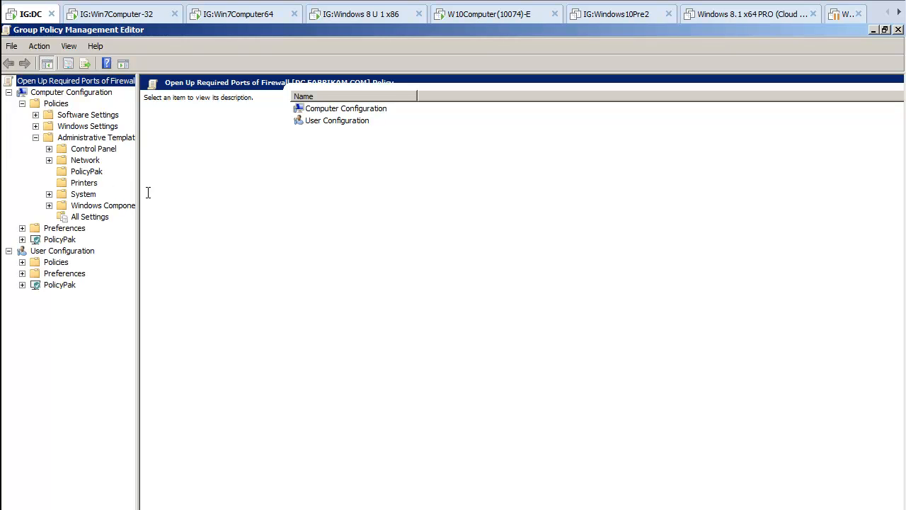
left_click_drag(139, 192, 246, 192)
left_click(49, 160)
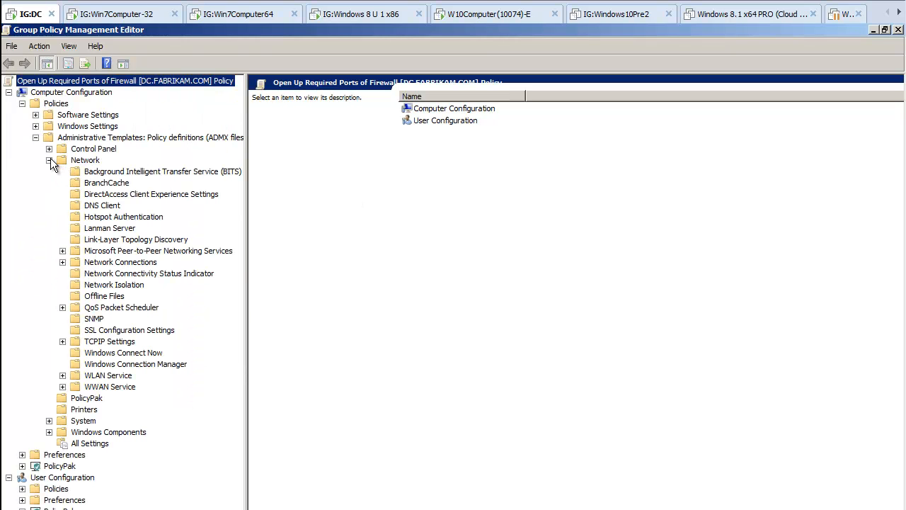
left_click(62, 262)
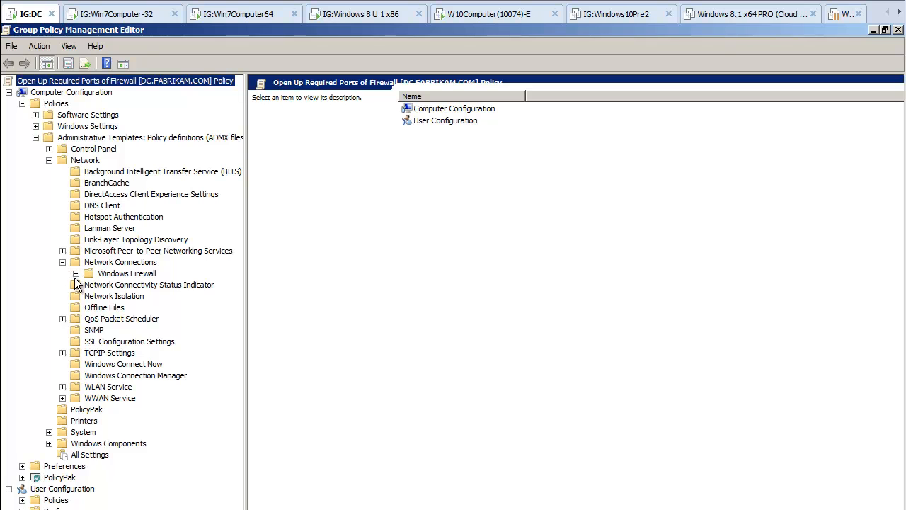
left_click(76, 274)
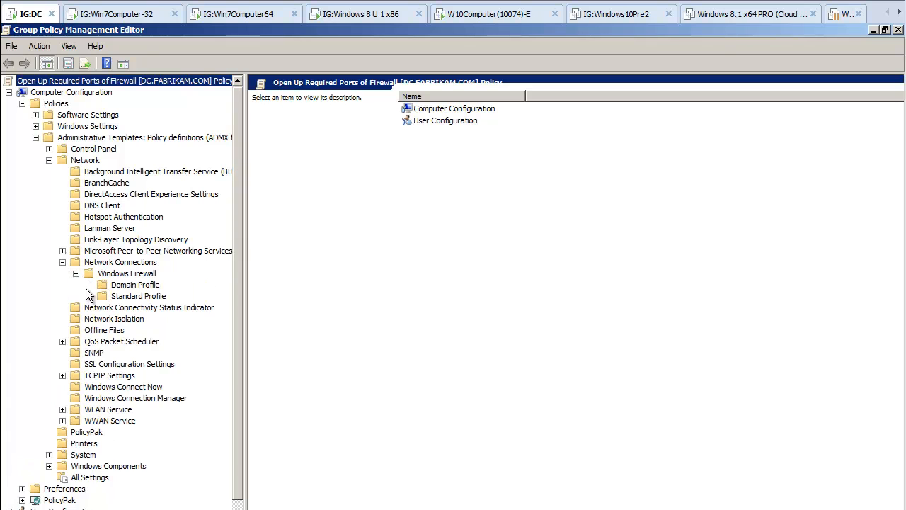
left_click(142, 286)
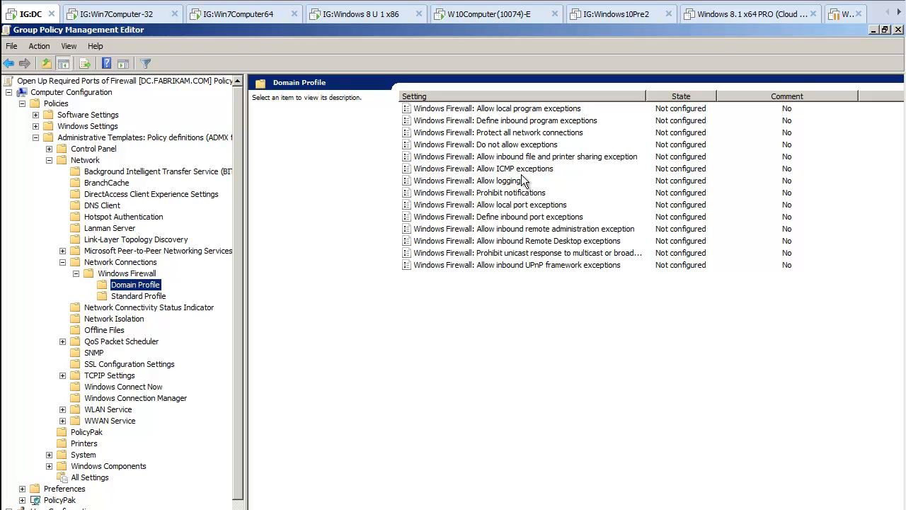
- Enable the "Windows Firewall: Allow inbound remote administration exception" policy setting and save it
left_click(531, 231)
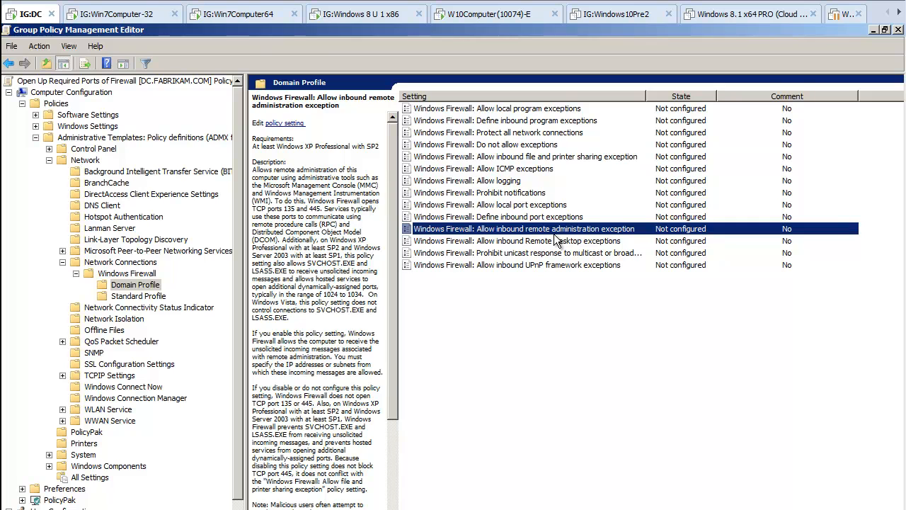
double_click(556, 230)
left_click_drag(240, 110, 308, 75)
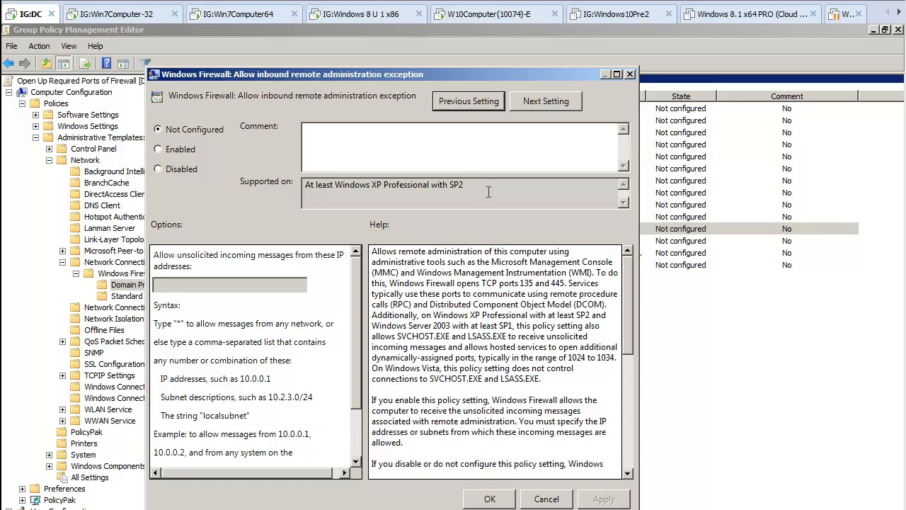
left_click(182, 150)
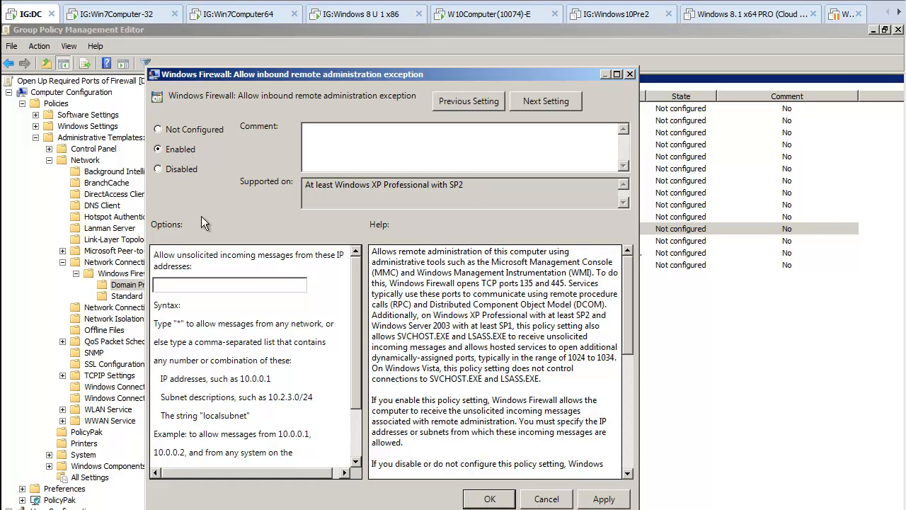
left_click(193, 289)
left_click(489, 498)
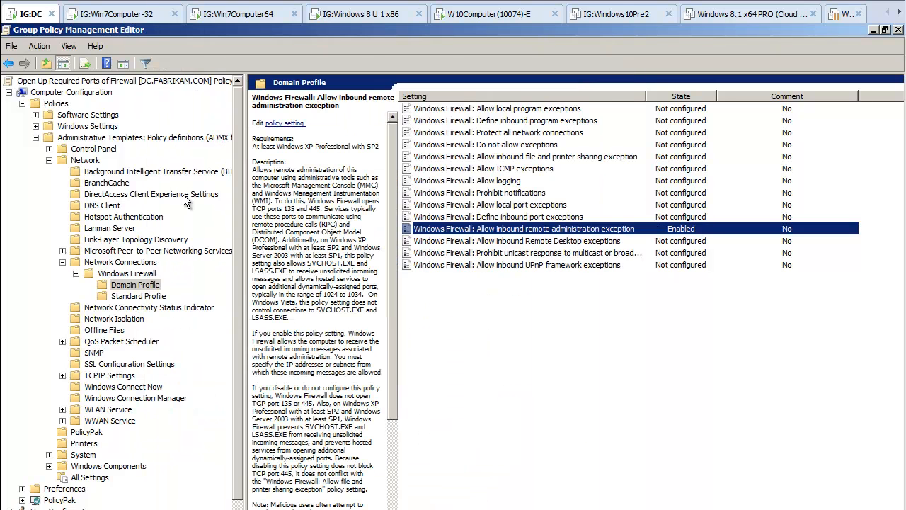
- Run gpupdate in the command prompts of the Win7Computer-32 and Win7Computer64 virtual machines
left_click(139, 21)
key("Up")
key("Return")
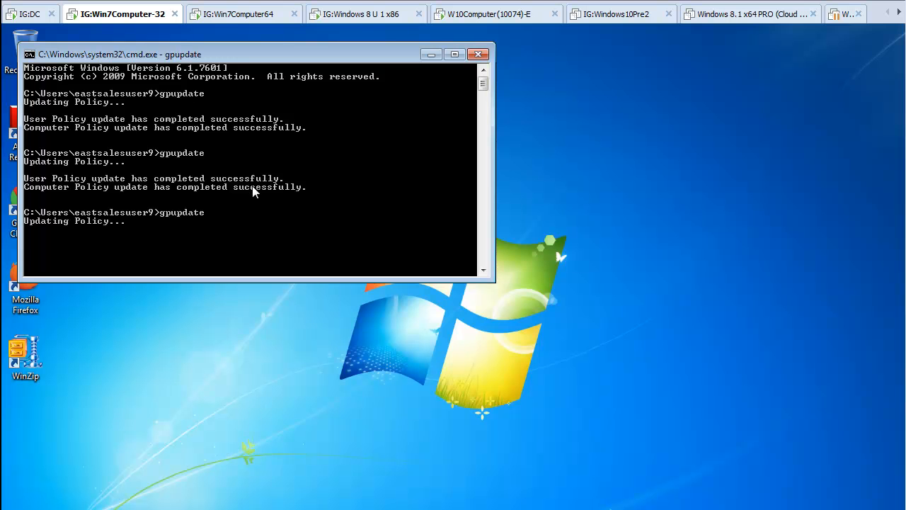
left_click(221, 18)
key("Up")
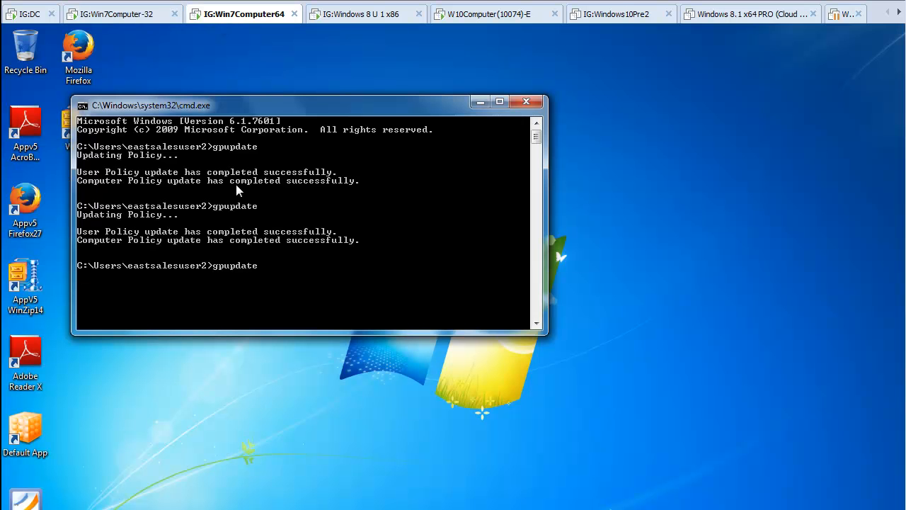
key("Return")
- Run gpupdate in the command prompts of the Windows 8 U 1 x86 and W10Computer(10074)-E virtual machines
left_click(373, 14)
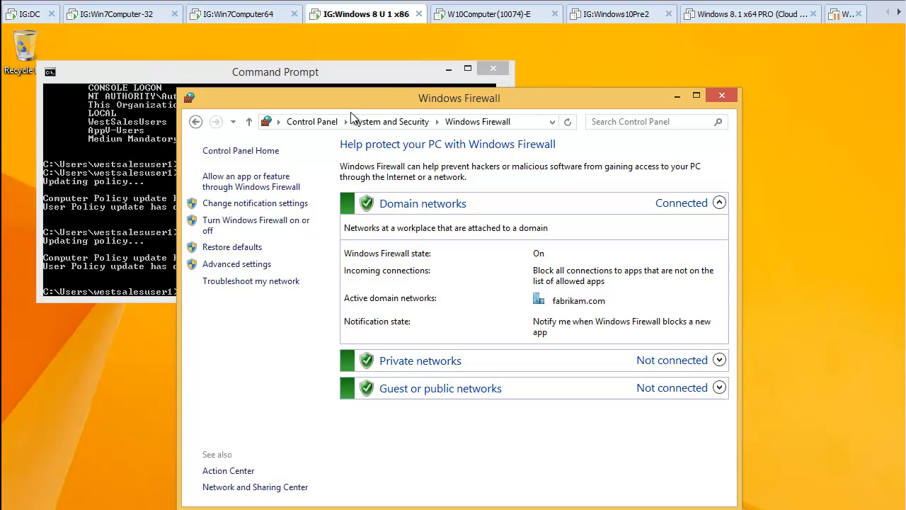
left_click(104, 205)
key("Up")
key("Return")
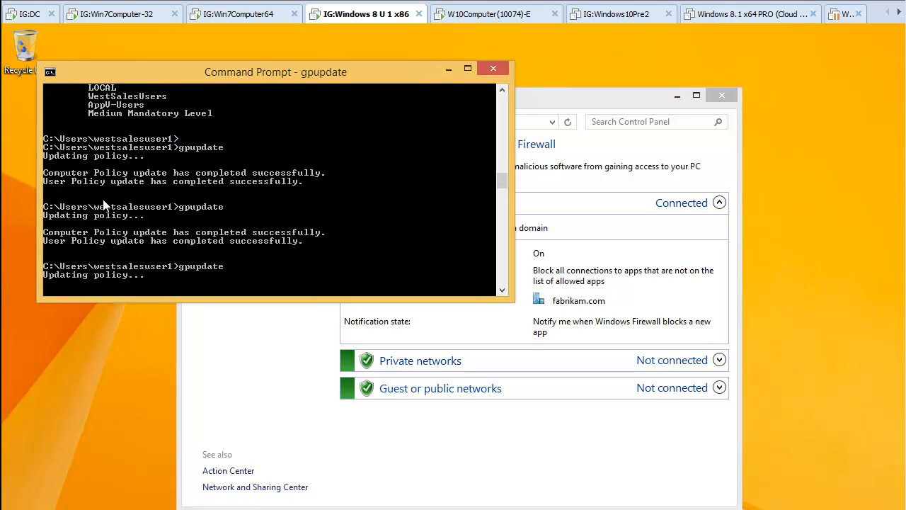
left_click(467, 14)
left_click(253, 243)
key("Up")
key("Return")
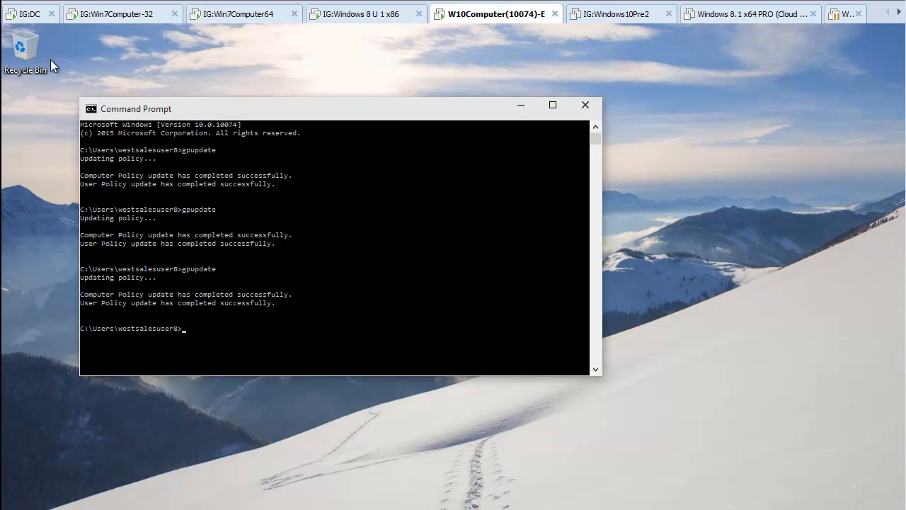
- Return to PolicyPak Group Policy Compliance Reporter on the DC machine and take a new snapshot of the ALL computer set
left_click(28, 14)
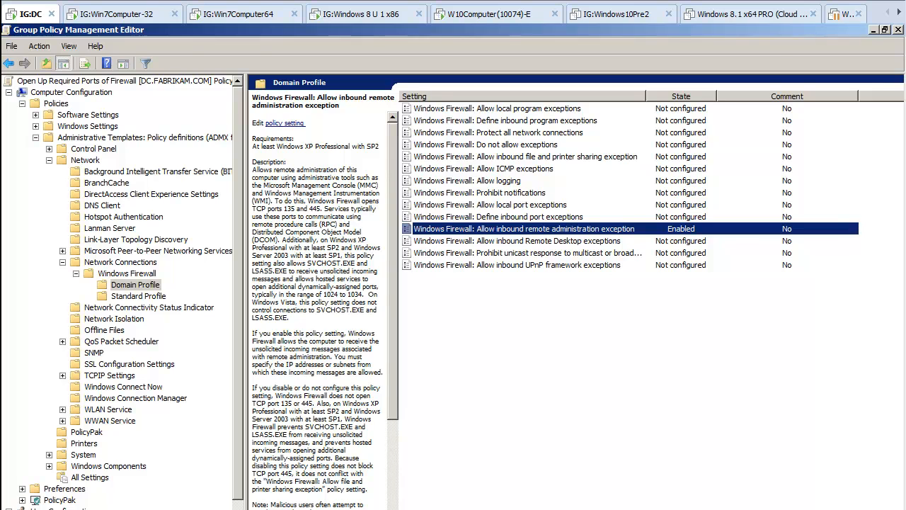
key("alt+Tab")
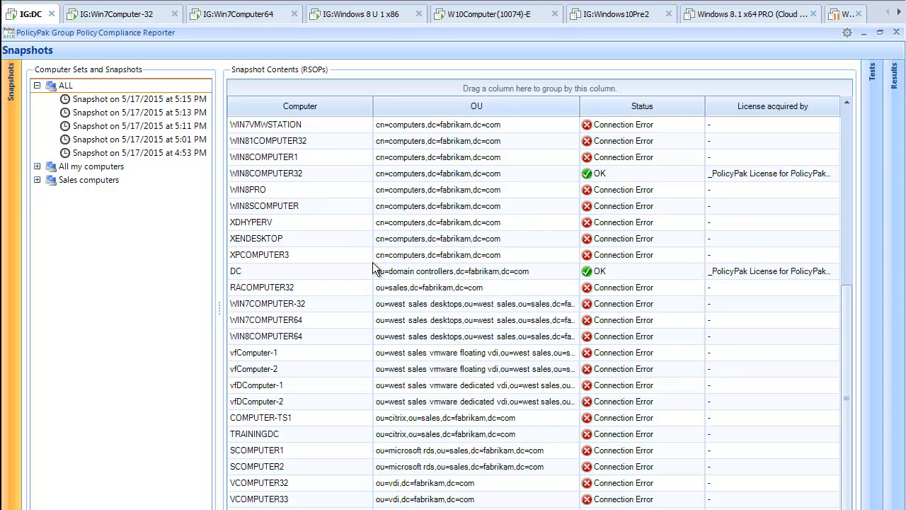
right_click(63, 86)
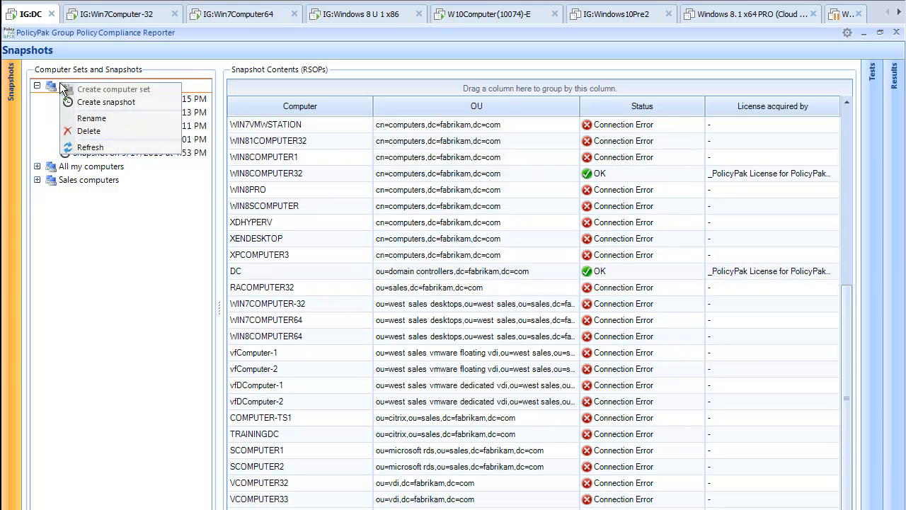
left_click(106, 102)
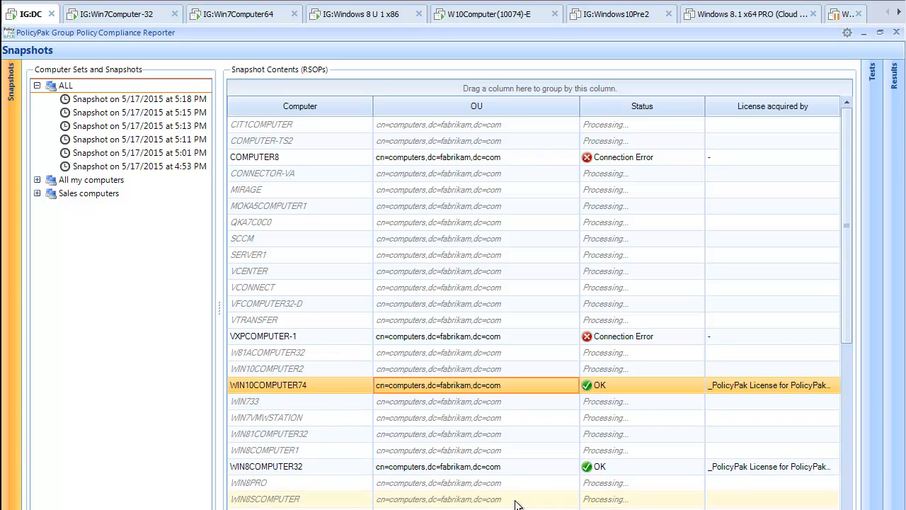
left_click_drag(849, 223, 839, 373)
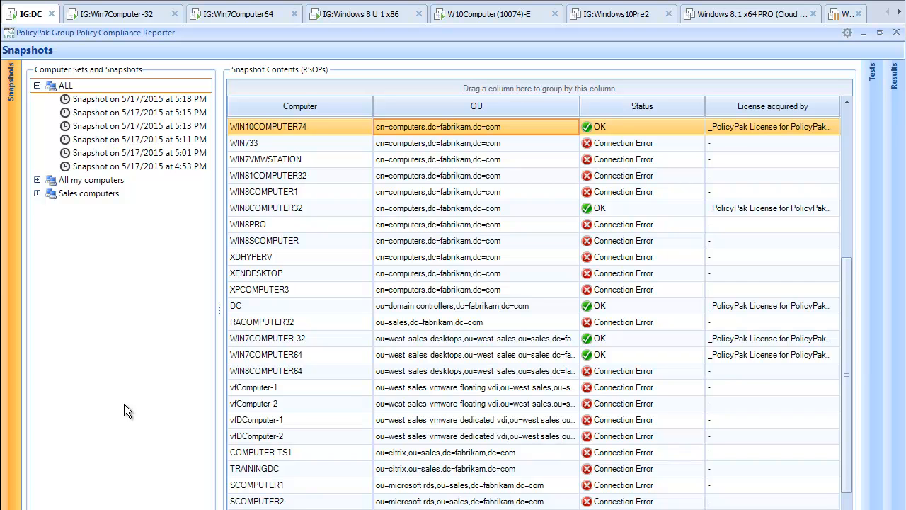
- View the snapshot's settings report for WIN7COMPUTER-32, then close it
double_click(292, 340)
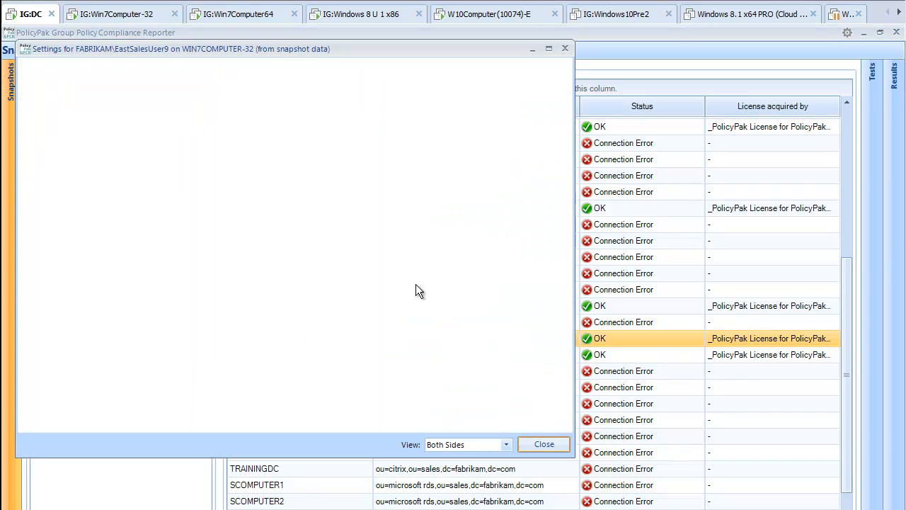
mouse_move(567, 96)
left_mouse_down()
mouse_move(550, 216)
mouse_move(568, 78)
left_mouse_up()
left_click(566, 48)
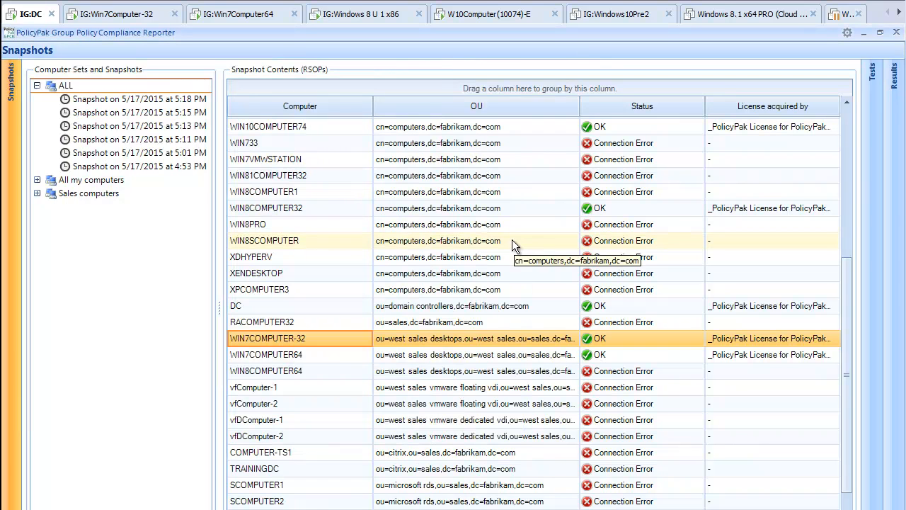